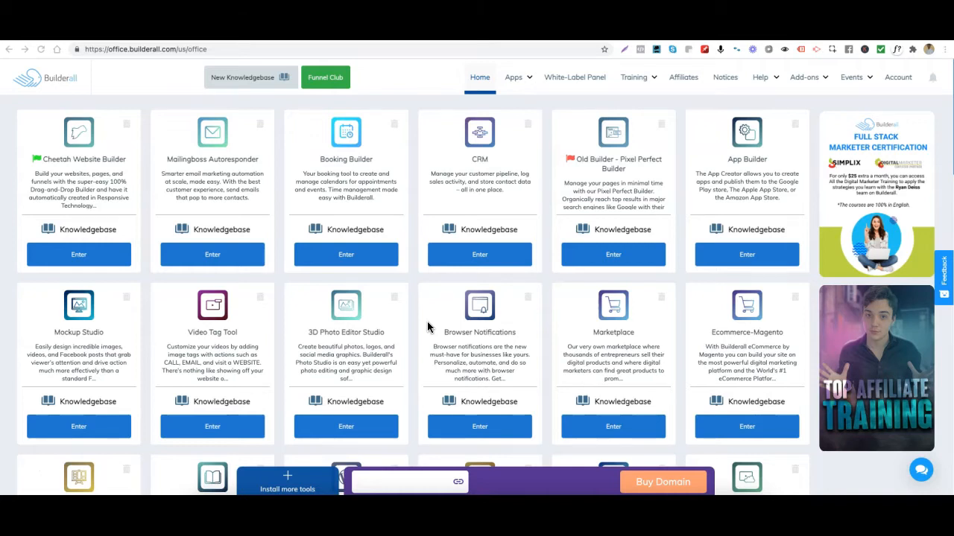
pyautogui.click(426, 321)
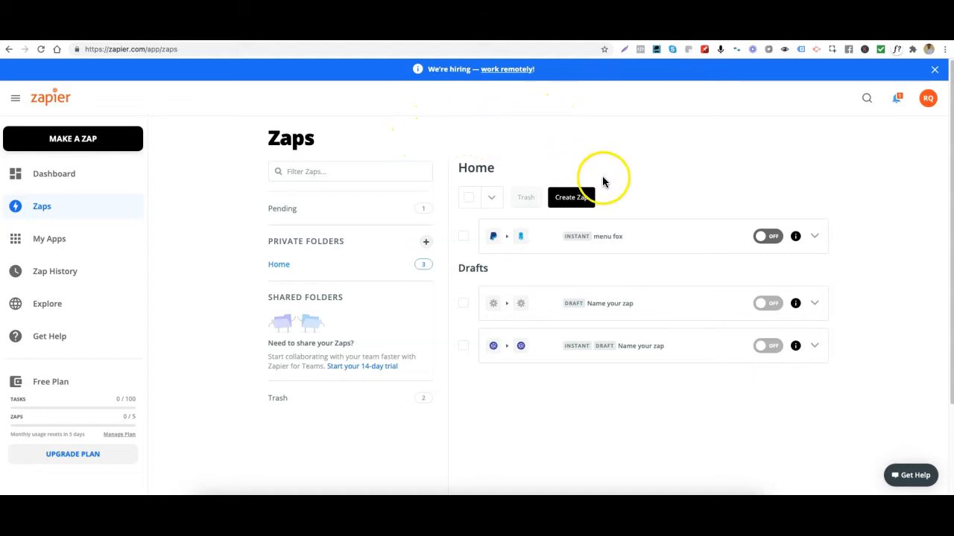
# - Create a new Zap in Zapier and choose Stripe as its trigger app
pyautogui.click(581, 204)
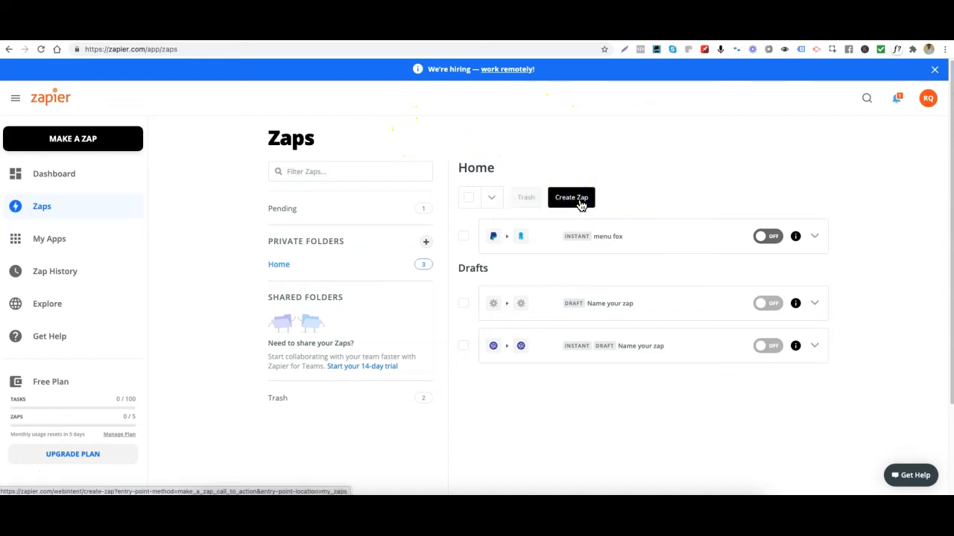
pyautogui.click(572, 202)
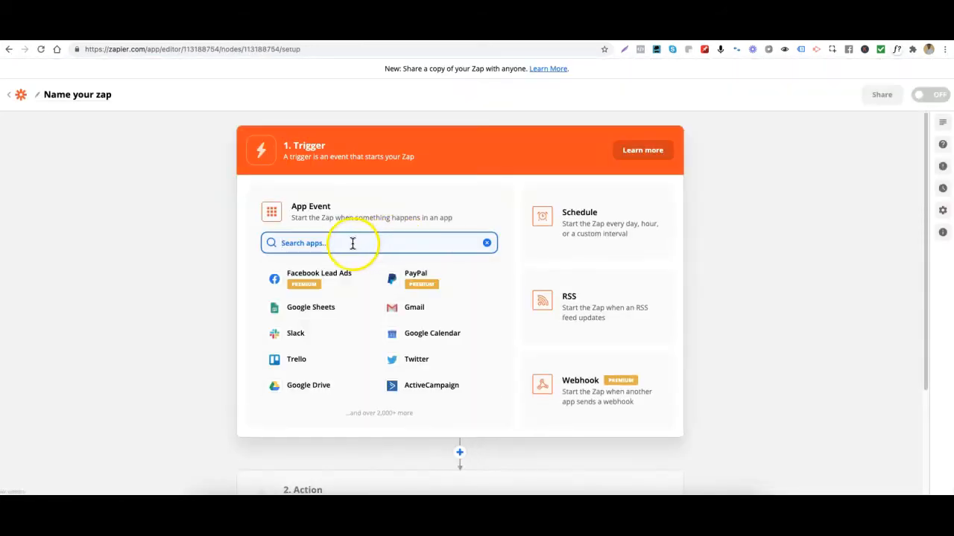
pyautogui.click(305, 242)
pyautogui.write('stripe')
pyautogui.click(300, 284)
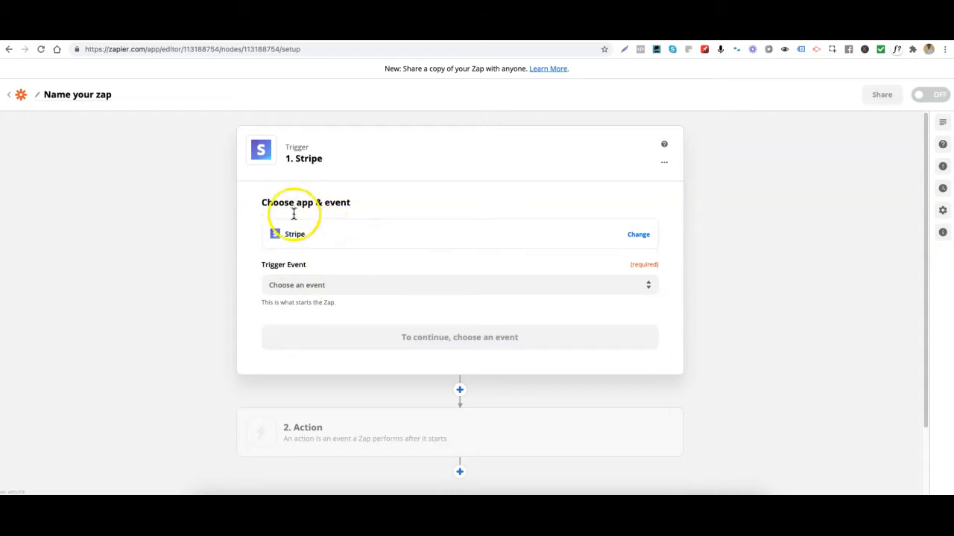
# - Set the Stripe trigger event to New Charge and continue to the account selection
pyautogui.click(323, 283)
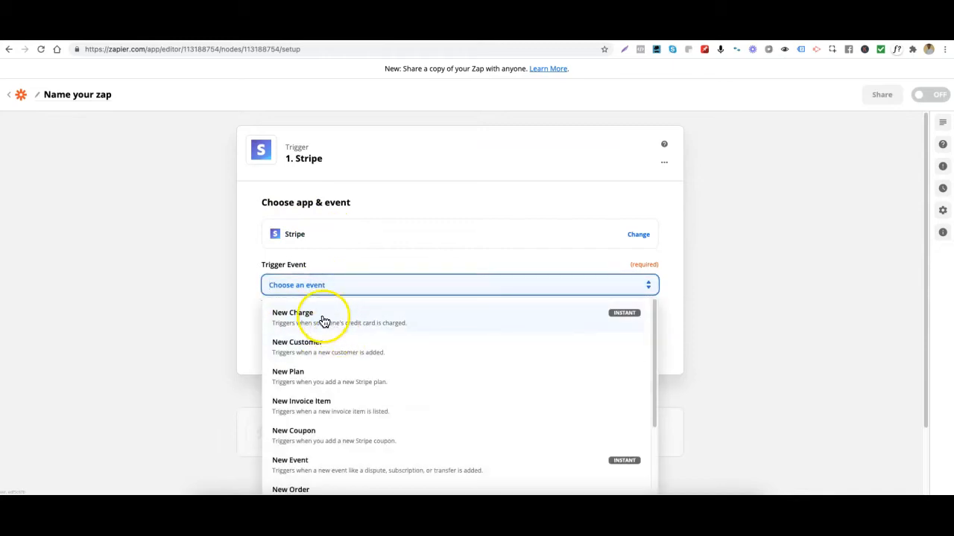
pyautogui.click(330, 323)
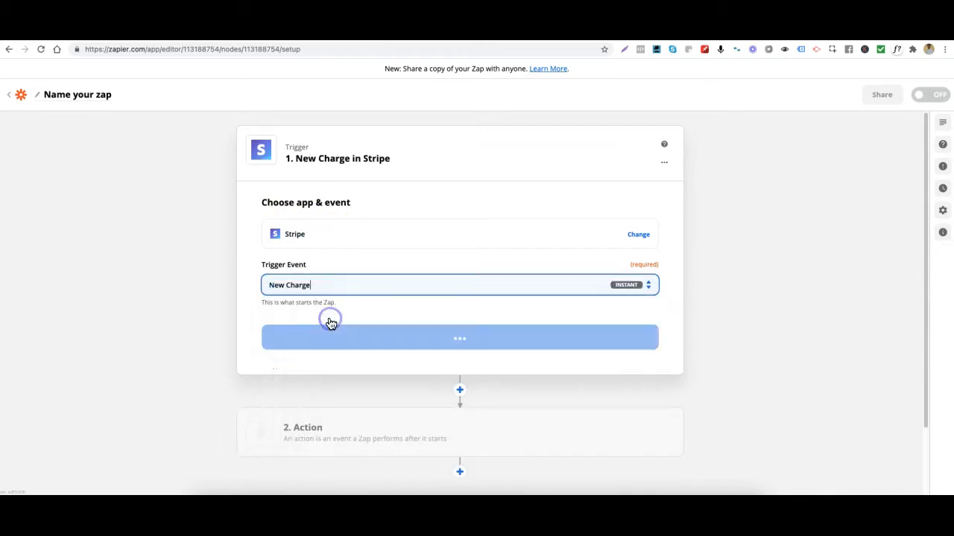
pyautogui.click(458, 343)
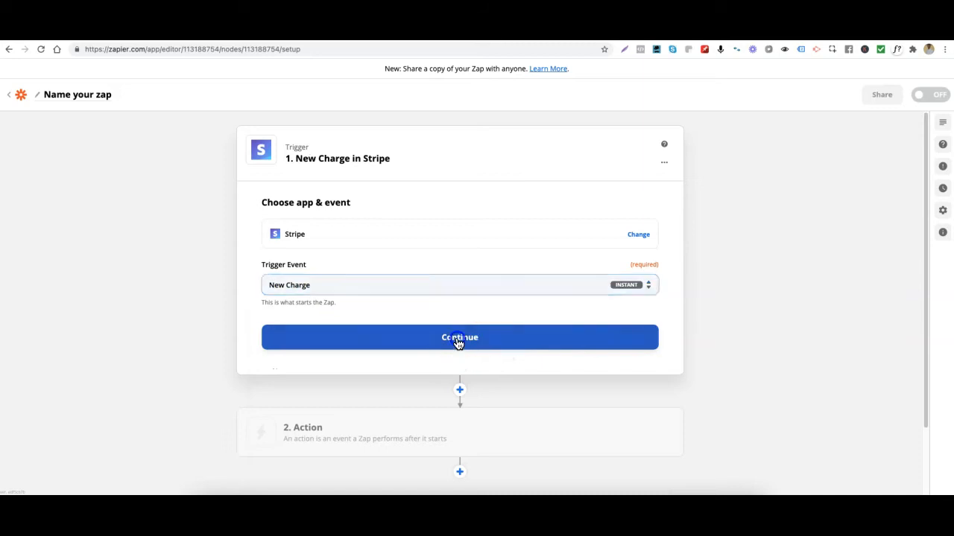
# - Select the connected Stripe account for the trigger and accept the trigger setup with failed charges included
pyautogui.click(383, 272)
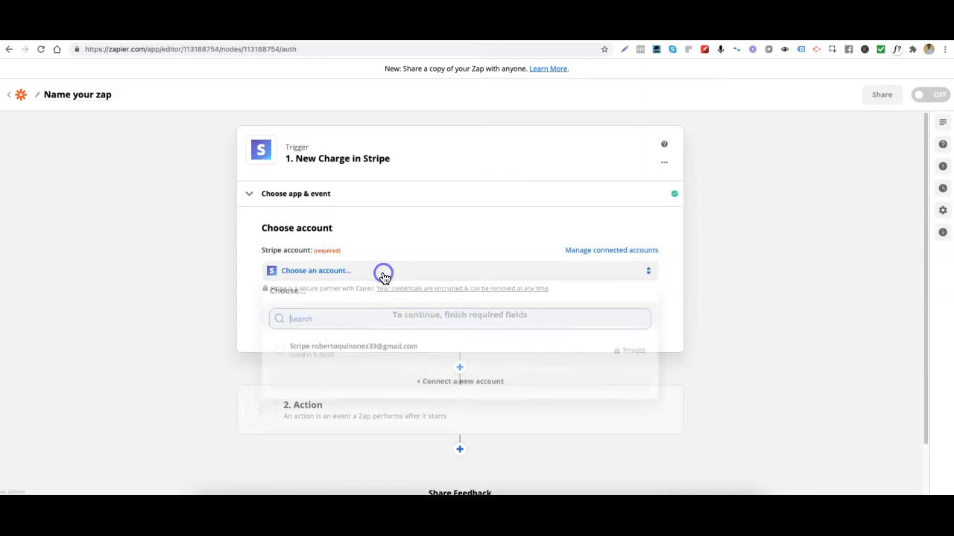
pyautogui.click(343, 357)
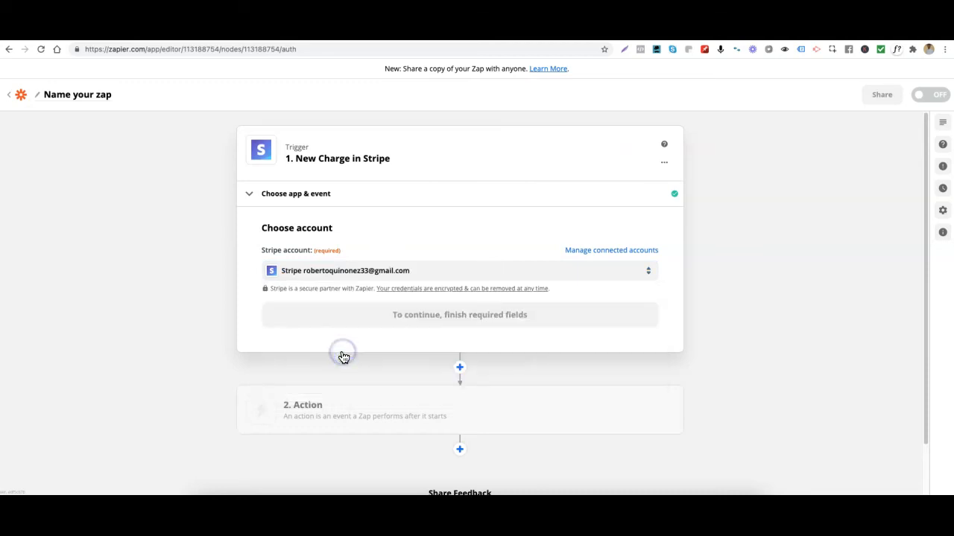
pyautogui.click(375, 320)
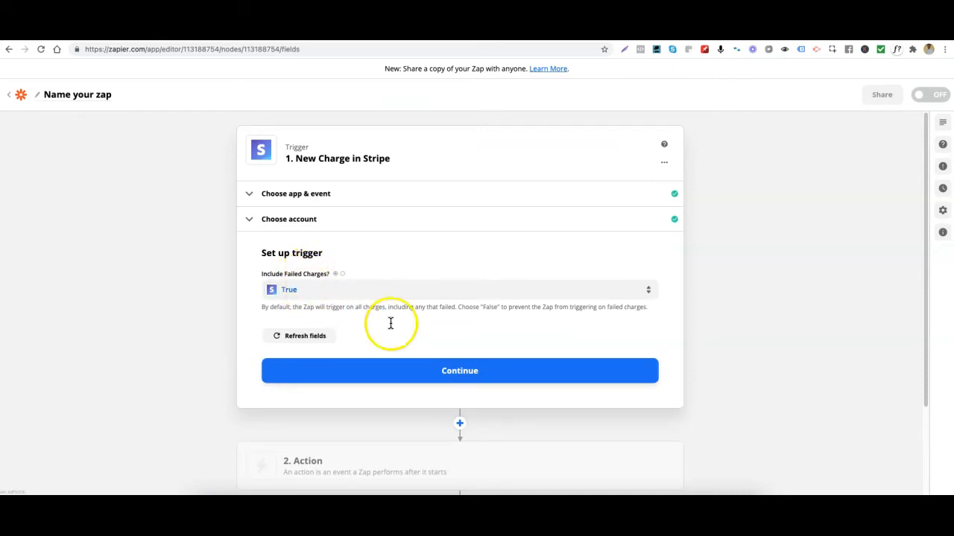
pyautogui.click(473, 375)
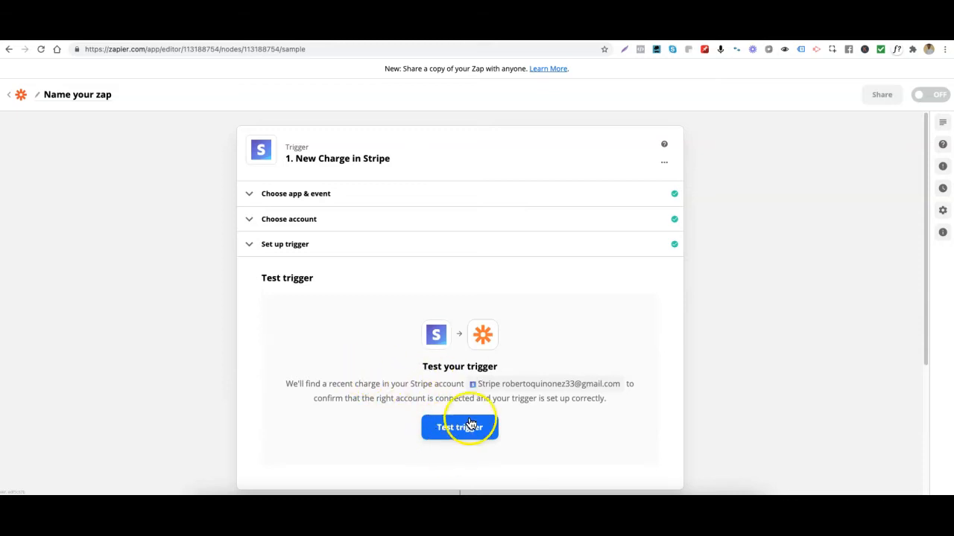
# - Test the Stripe trigger, review the sample charge data and continue to the action setup
pyautogui.click(470, 432)
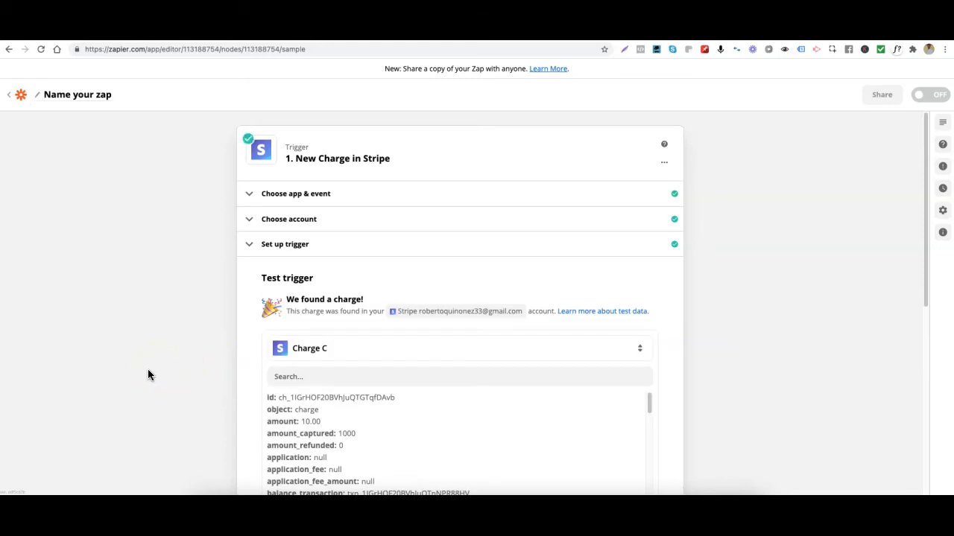
pyautogui.scroll(-3, 148, 369)
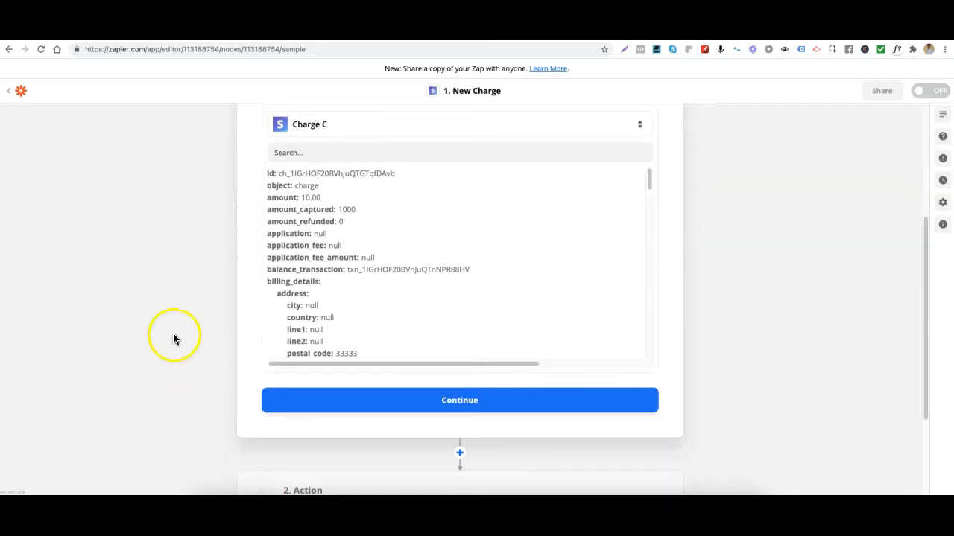
pyautogui.scroll(1, 175, 350)
pyautogui.scroll(-2, 175, 347)
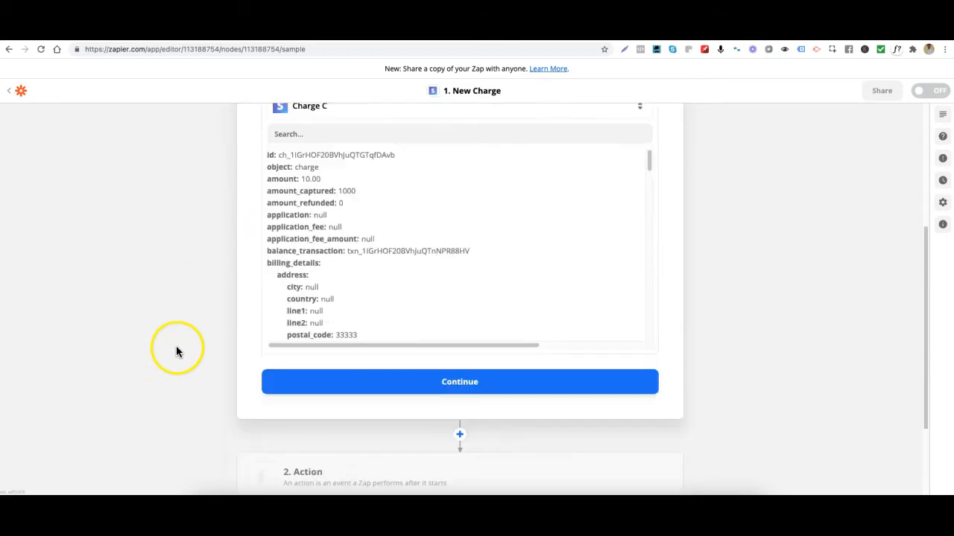
pyautogui.scroll(-5, 383, 249)
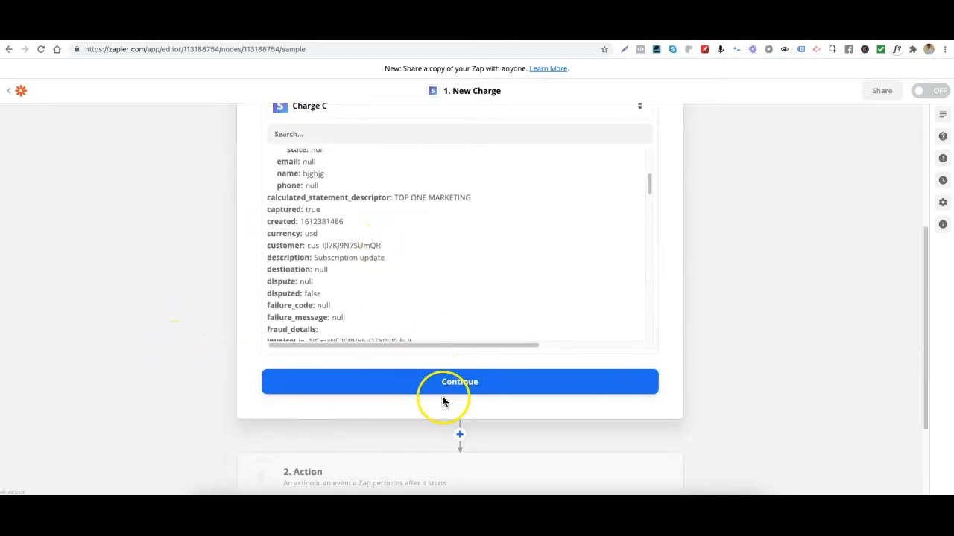
pyautogui.click(435, 388)
# - Choose Builderall Mailingboss as the action app with the event Add/Update Lead in List, and continue
pyautogui.click(227, 359)
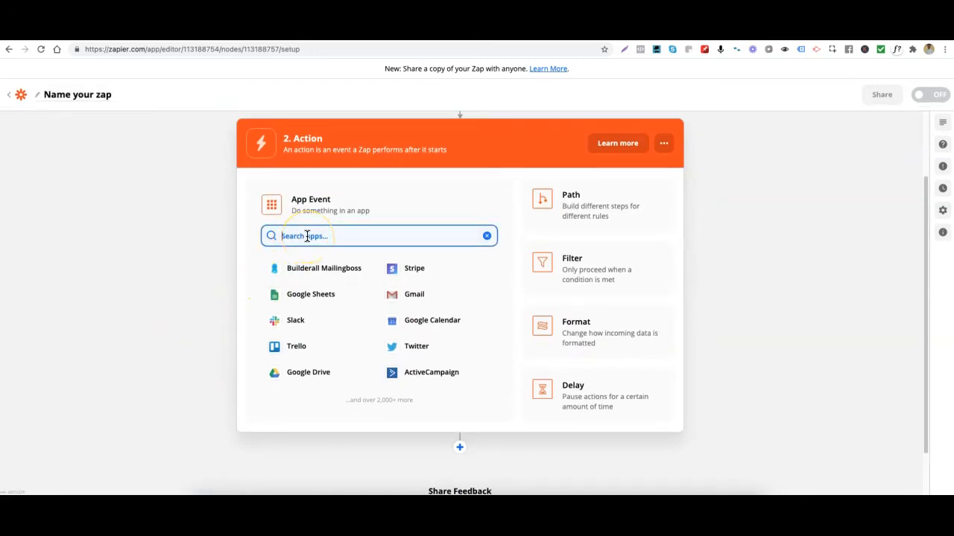
pyautogui.click(303, 274)
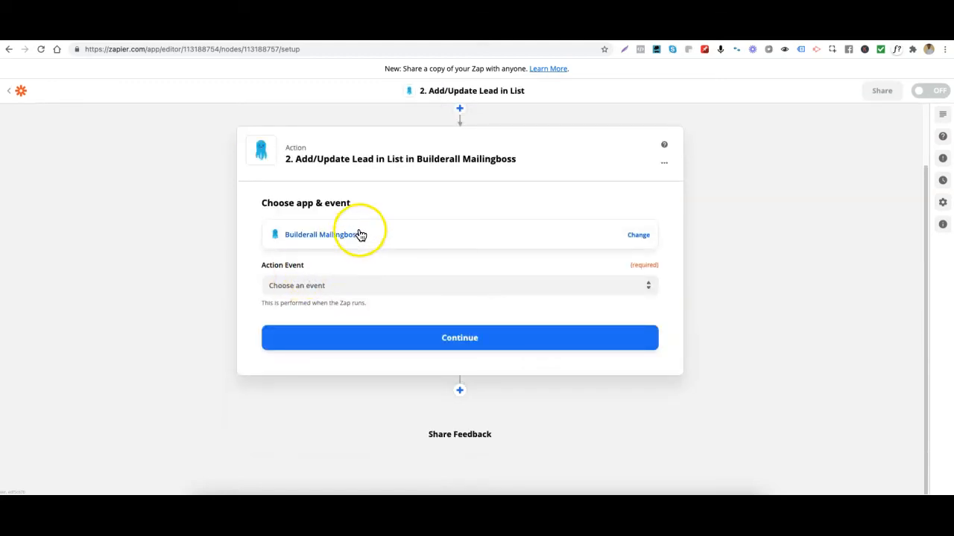
pyautogui.click(379, 288)
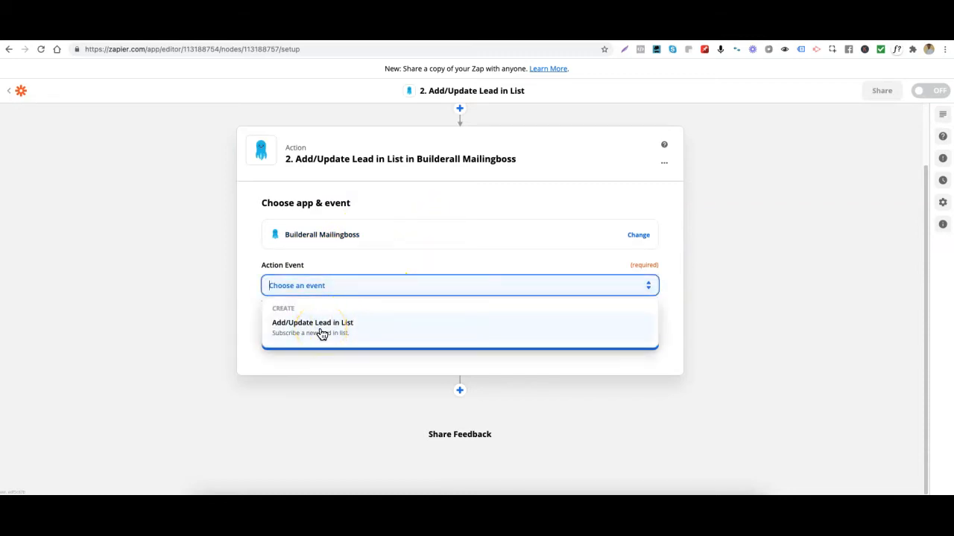
pyautogui.click(320, 333)
pyautogui.click(351, 345)
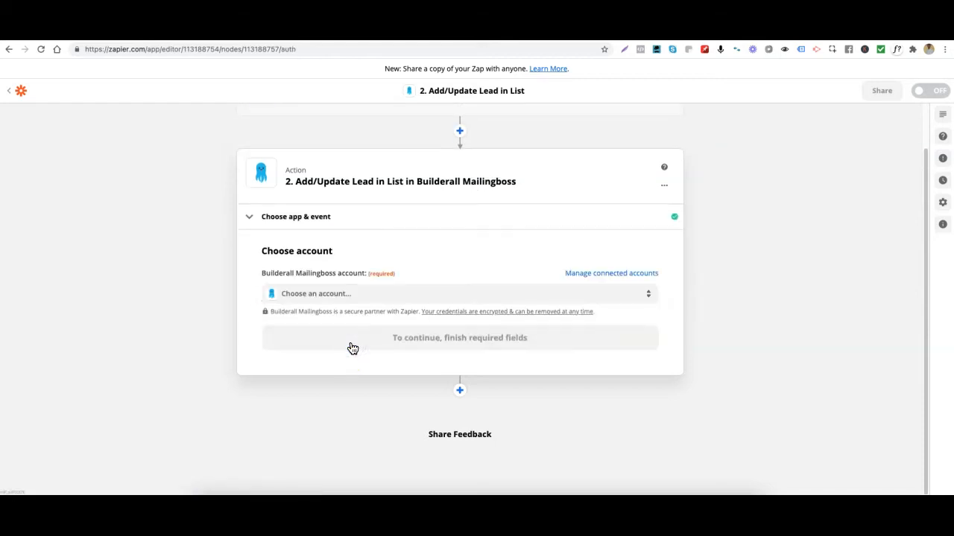
# - Select the connected Builderall Mailingboss account for the action and continue to the field setup
pyautogui.click(336, 296)
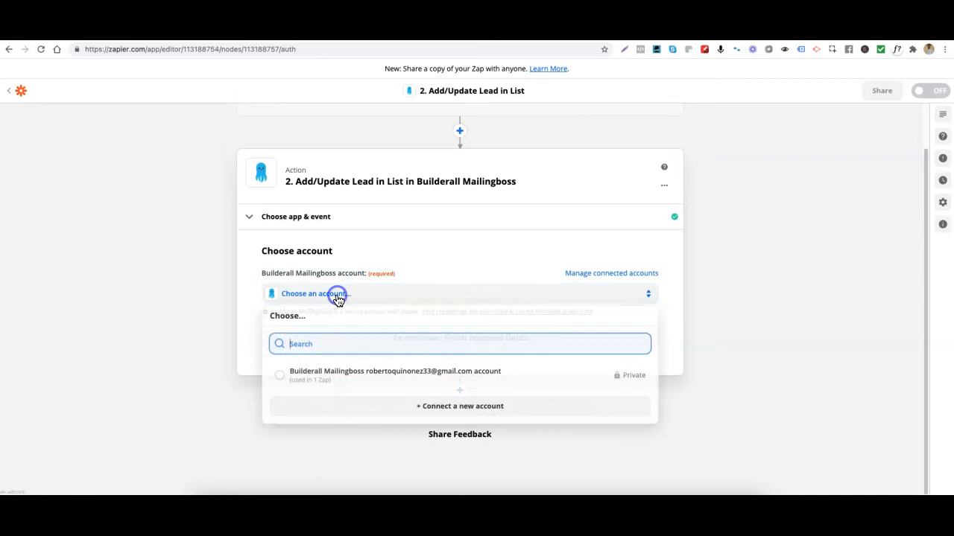
pyautogui.click(366, 381)
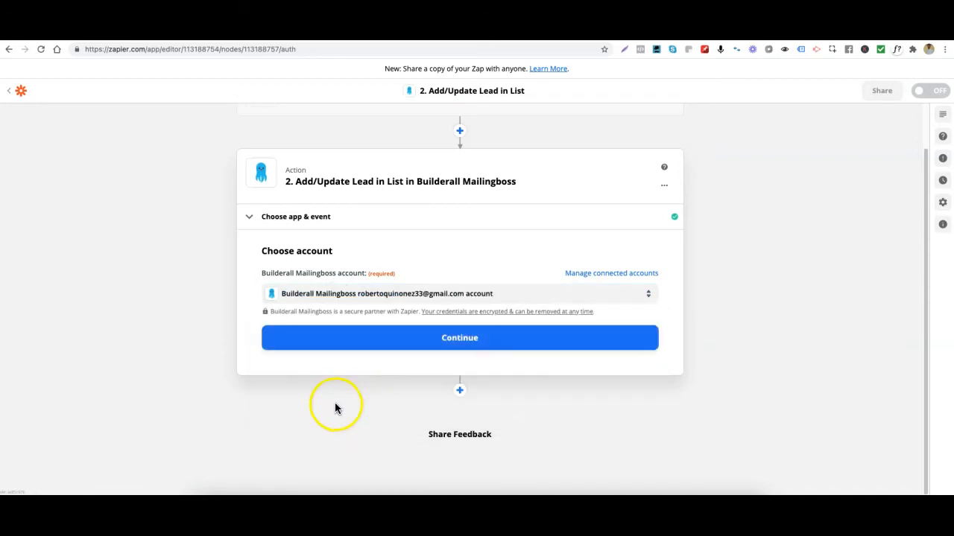
pyautogui.click(374, 342)
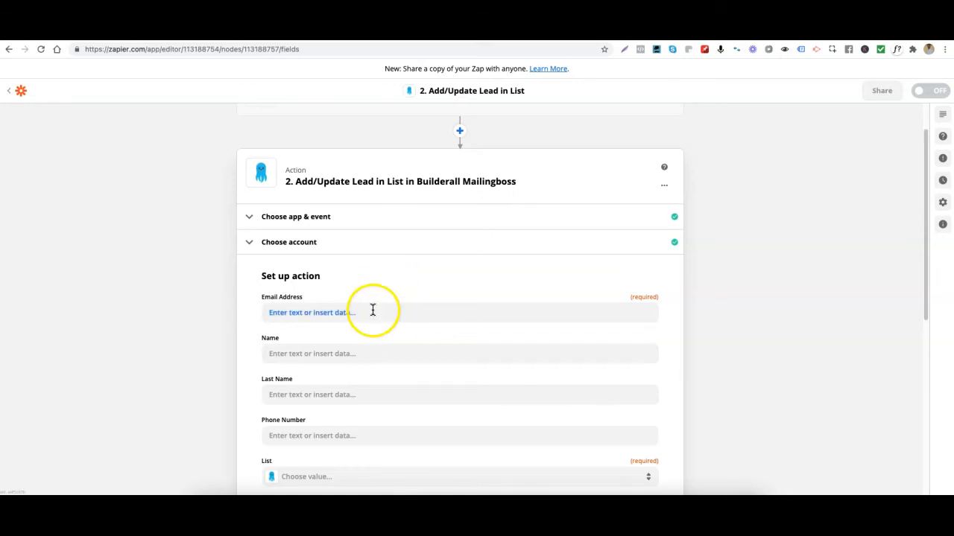
# - Map the action's Email Address field to the Cust Email value from the Stripe charge
pyautogui.scroll(-5, 568, 351)
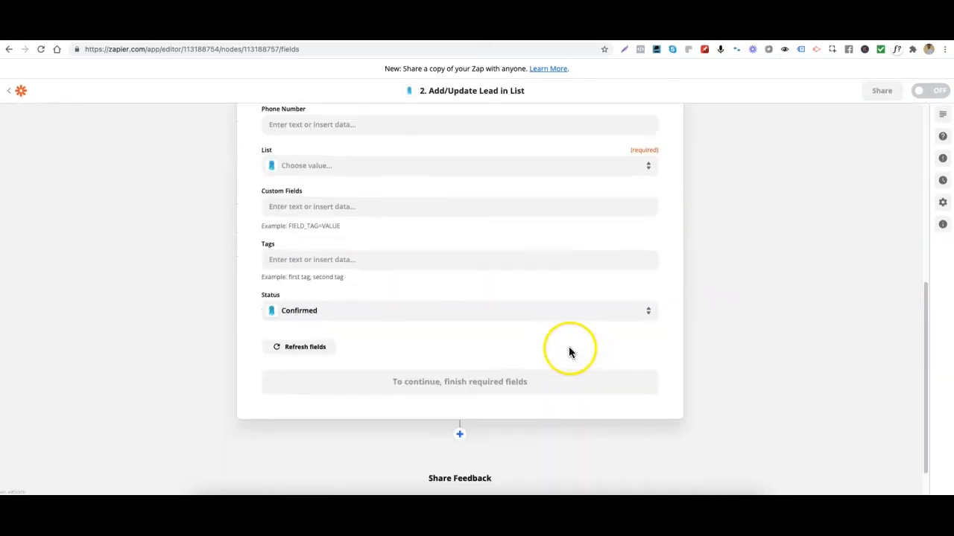
pyautogui.scroll(3, 571, 354)
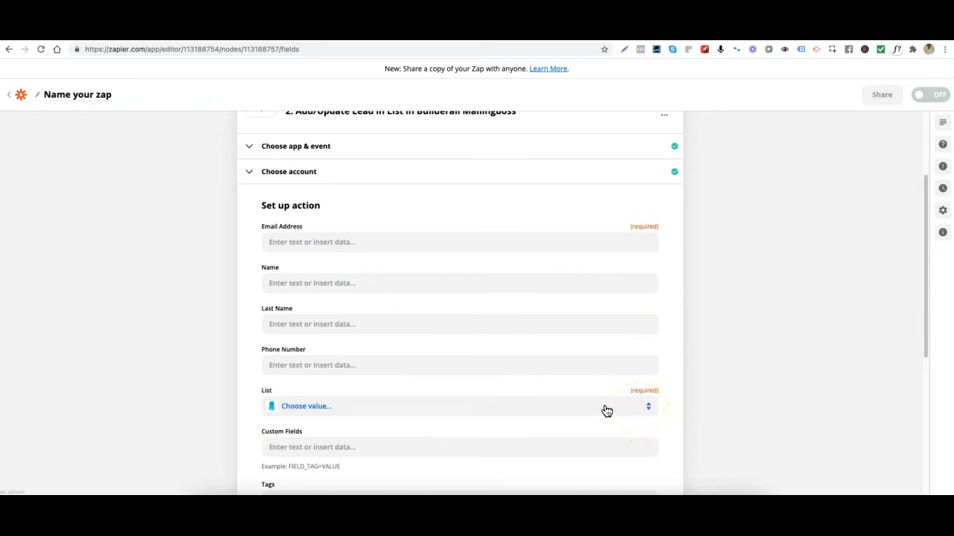
pyautogui.click(338, 245)
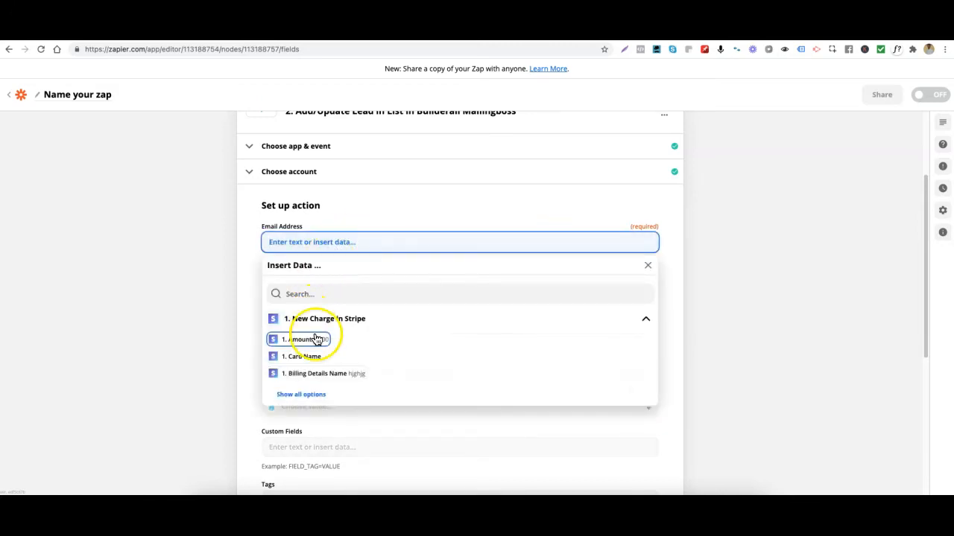
pyautogui.click(301, 396)
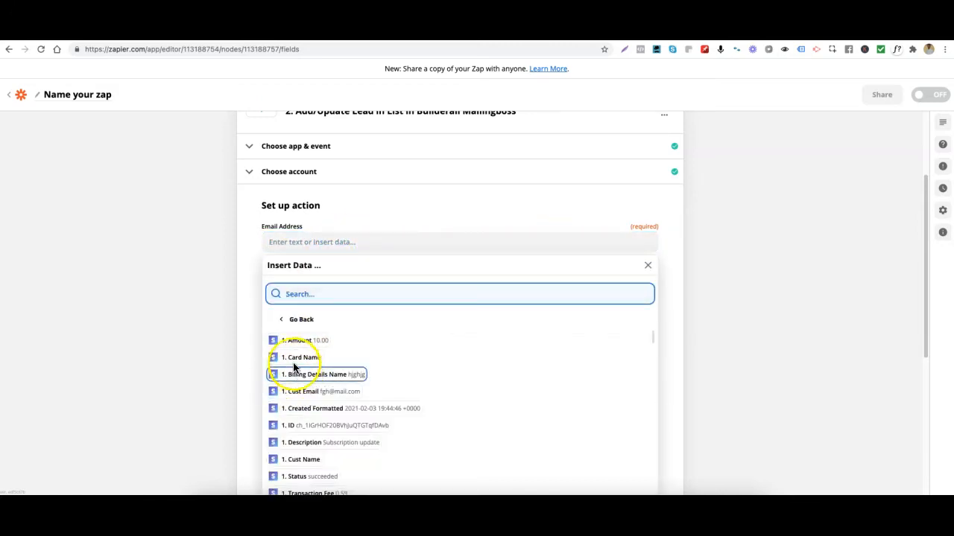
pyautogui.click(304, 392)
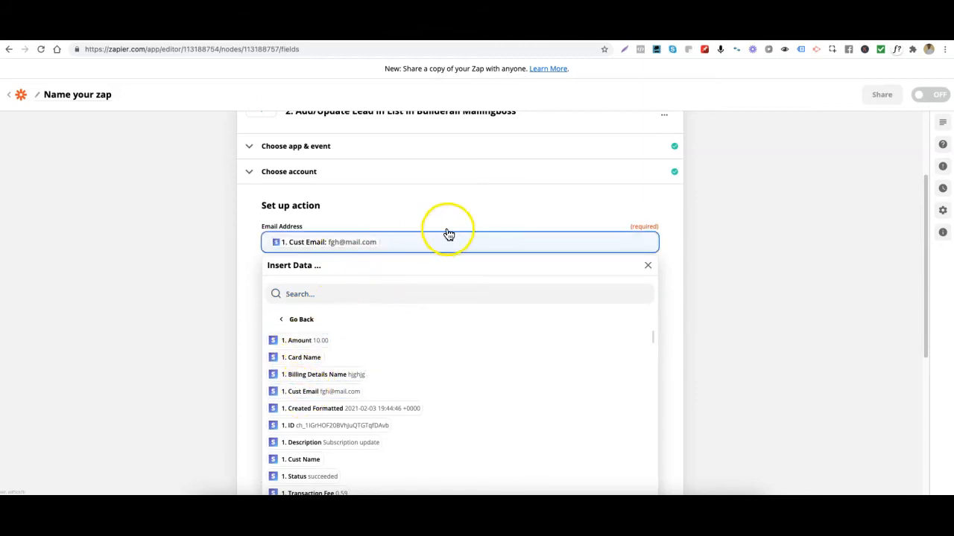
pyautogui.click(477, 194)
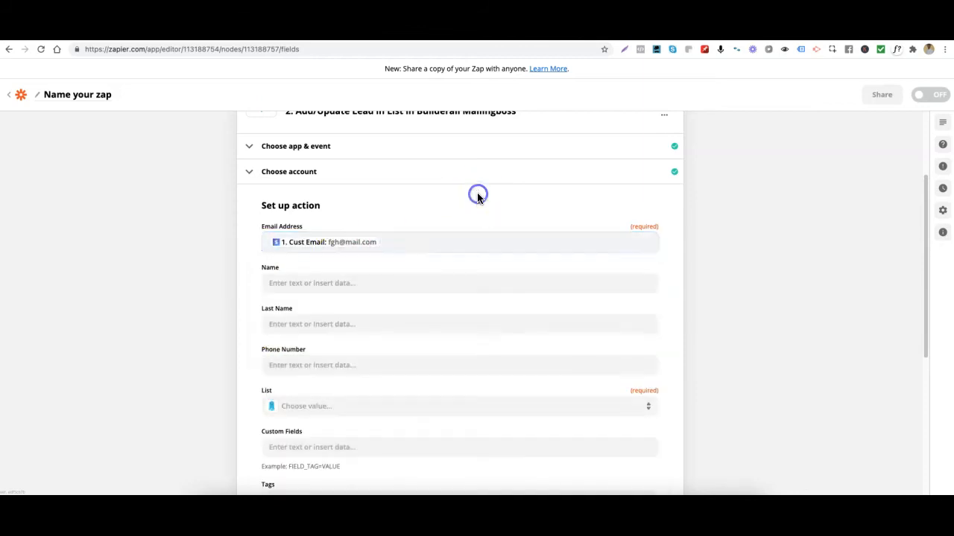
# - Map the action's Name field to the Cust Name value from the Stripe charge
pyautogui.click(313, 283)
pyautogui.click(303, 436)
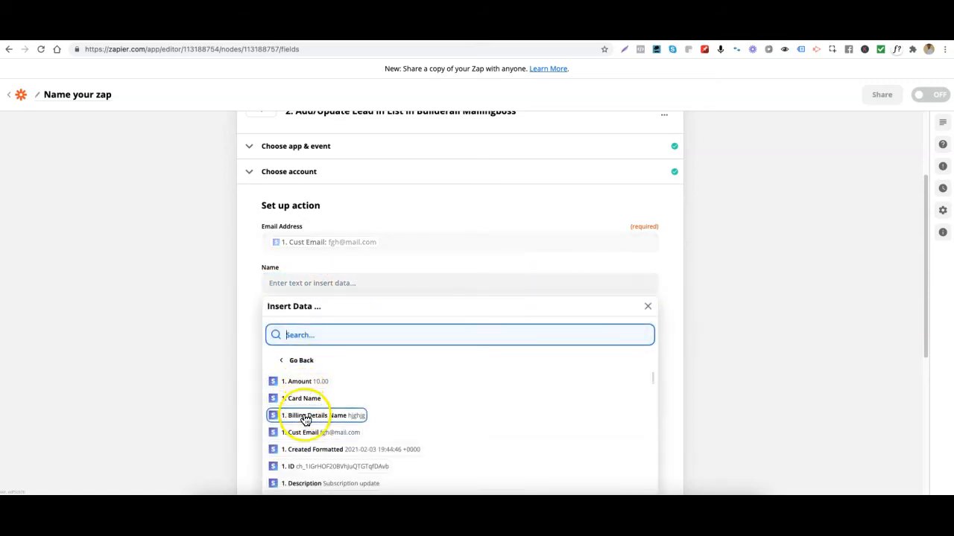
pyautogui.scroll(-2, 308, 451)
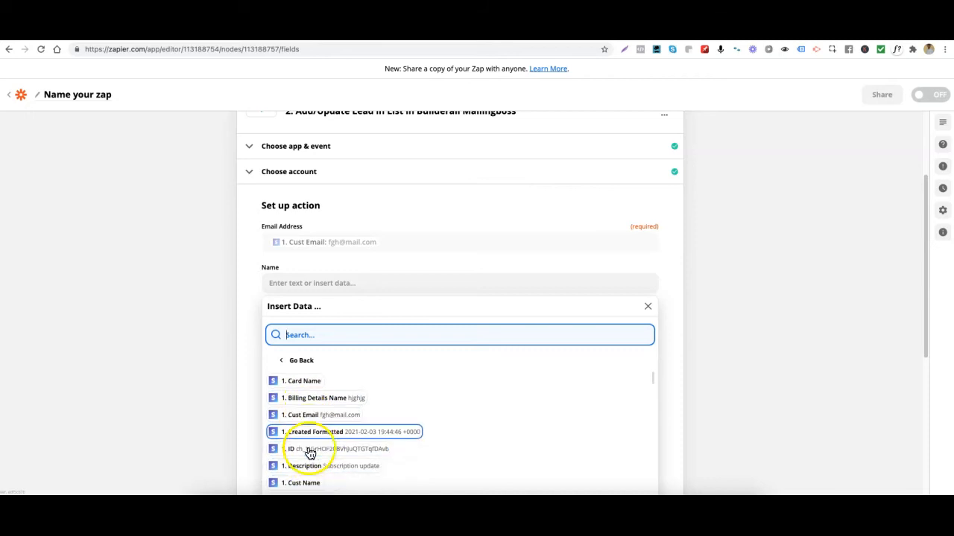
pyautogui.click(297, 438)
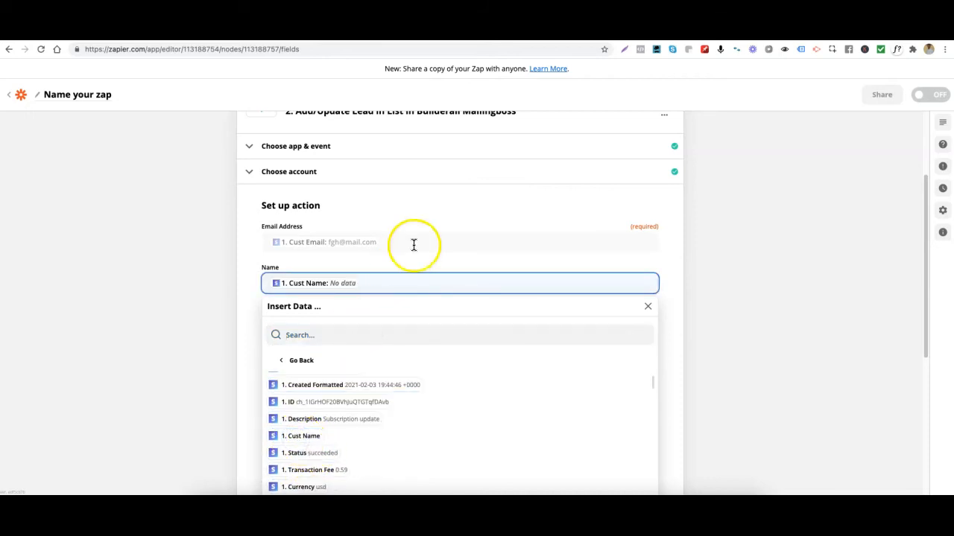
pyautogui.click(464, 208)
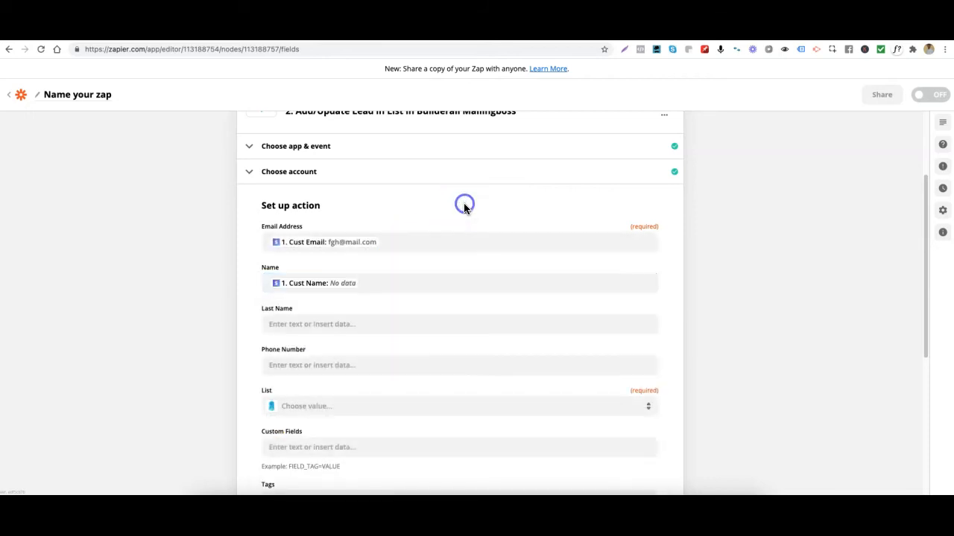
# - Set the action's destination list to Top One Pros
pyautogui.click(339, 408)
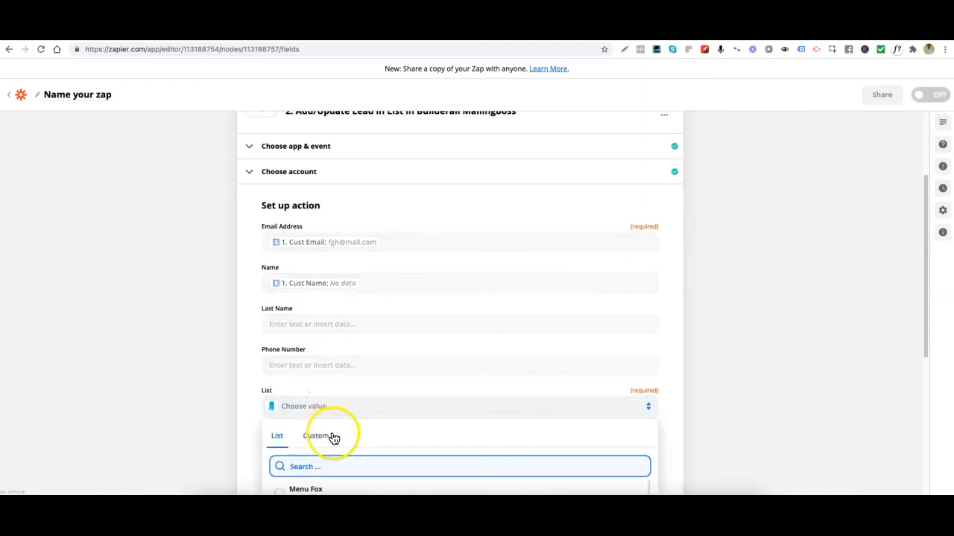
pyautogui.scroll(-3, 336, 437)
pyautogui.scroll(-2, 336, 406)
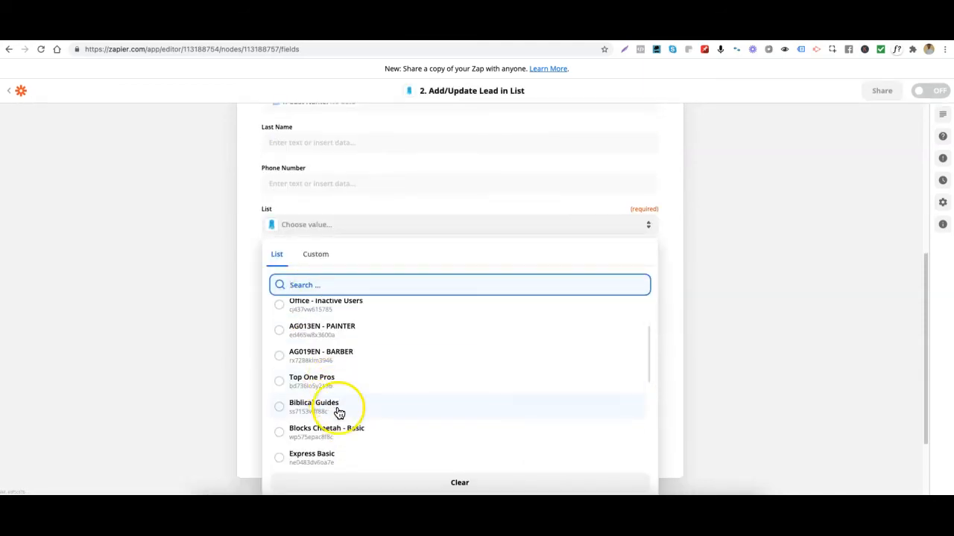
pyautogui.click(304, 386)
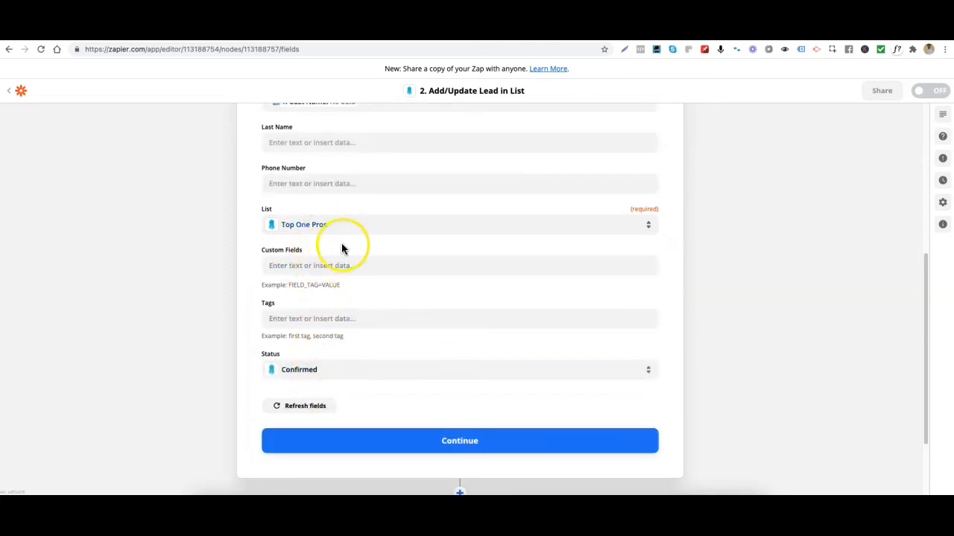
# - Set the lead's status to Confirmed and continue to the action test
pyautogui.click(341, 376)
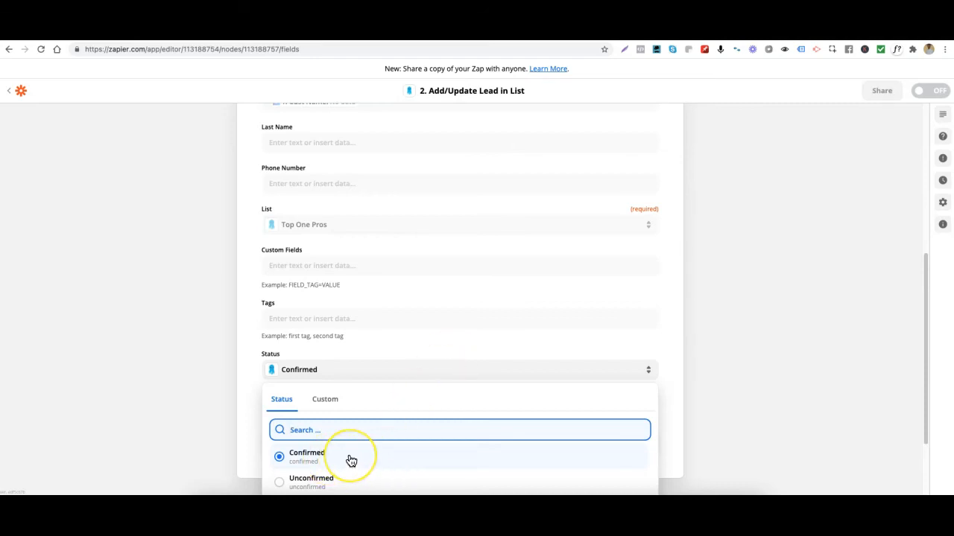
pyautogui.scroll(-2, 400, 404)
pyautogui.click(379, 375)
pyautogui.click(452, 365)
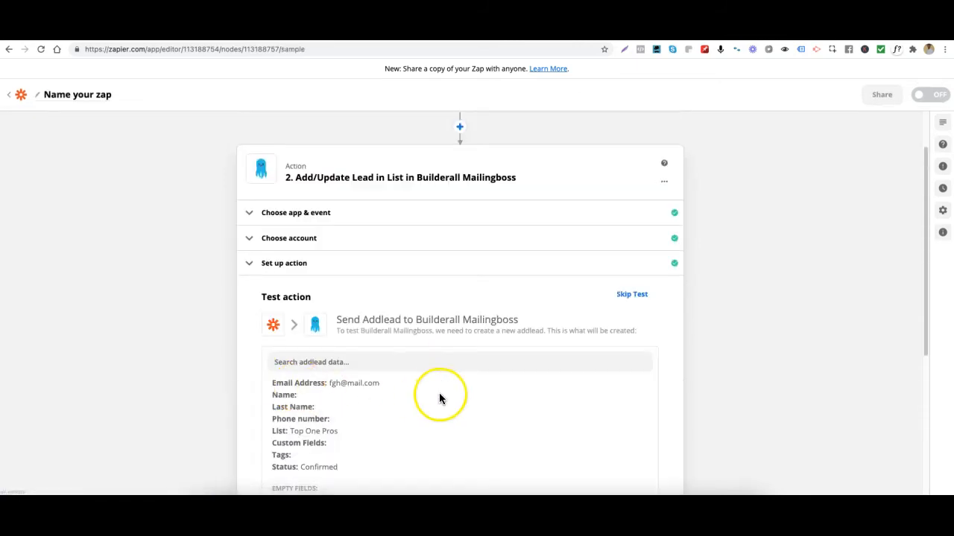
# - Test and review the Add/Update Lead action, and reload the Top One Pros subscriber page in MailingBoss to check for the test lead
pyautogui.scroll(-3, 439, 395)
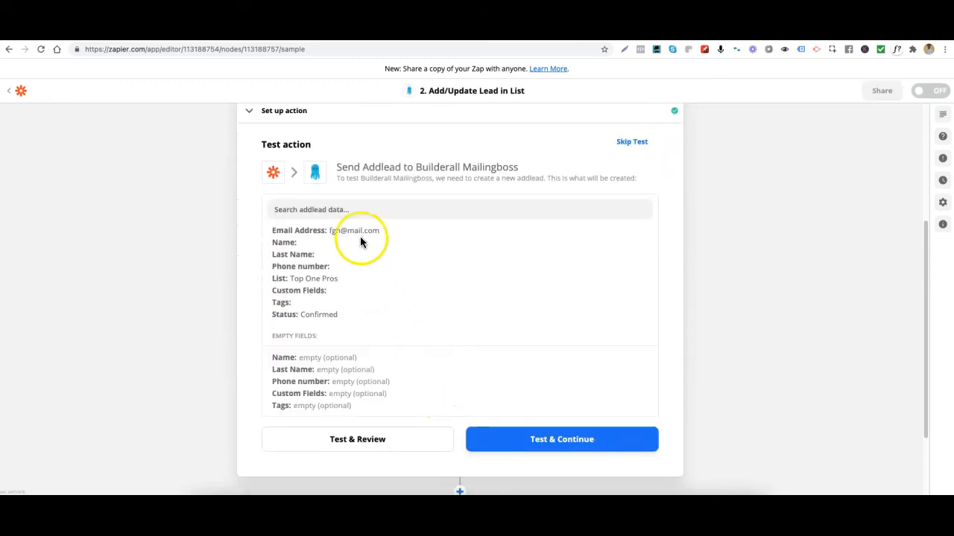
pyautogui.click(334, 444)
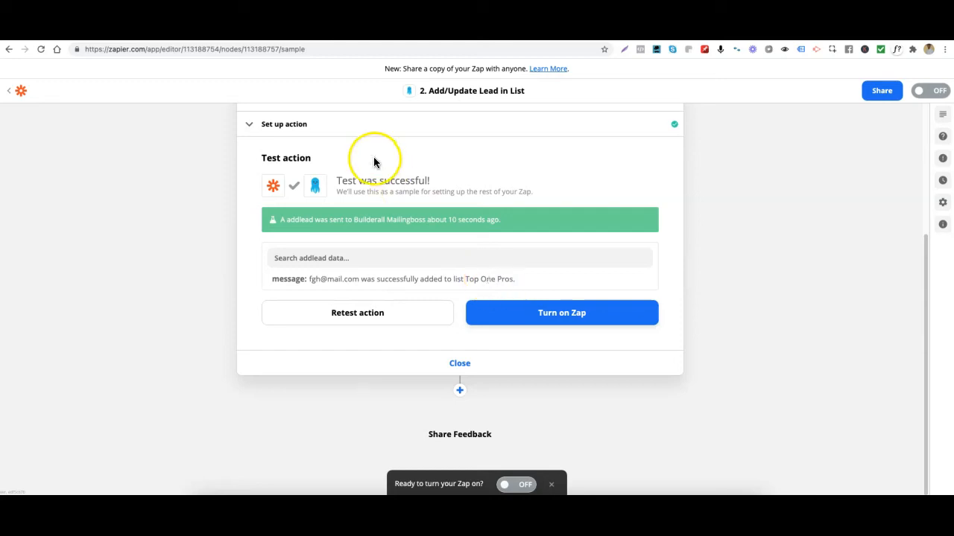
pyautogui.click(216, 33)
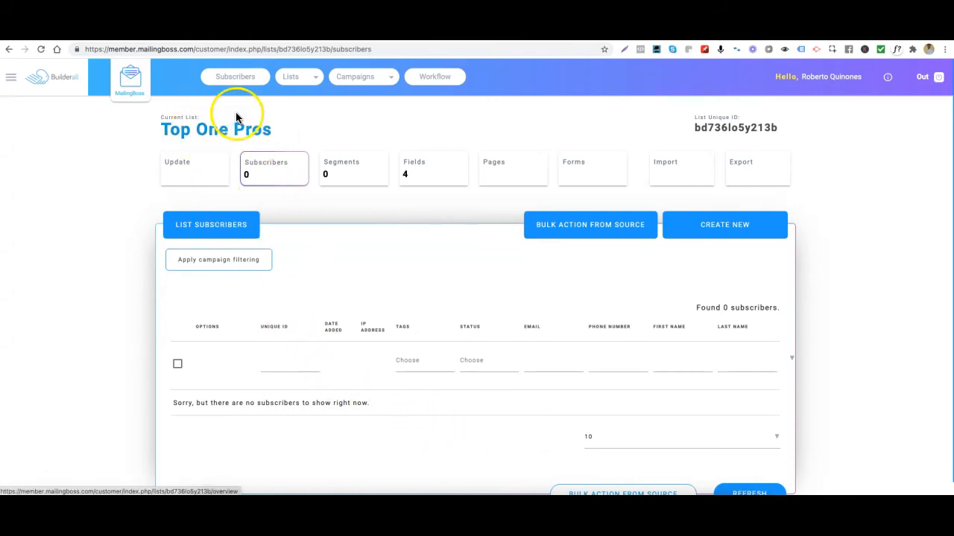
pyautogui.click(43, 50)
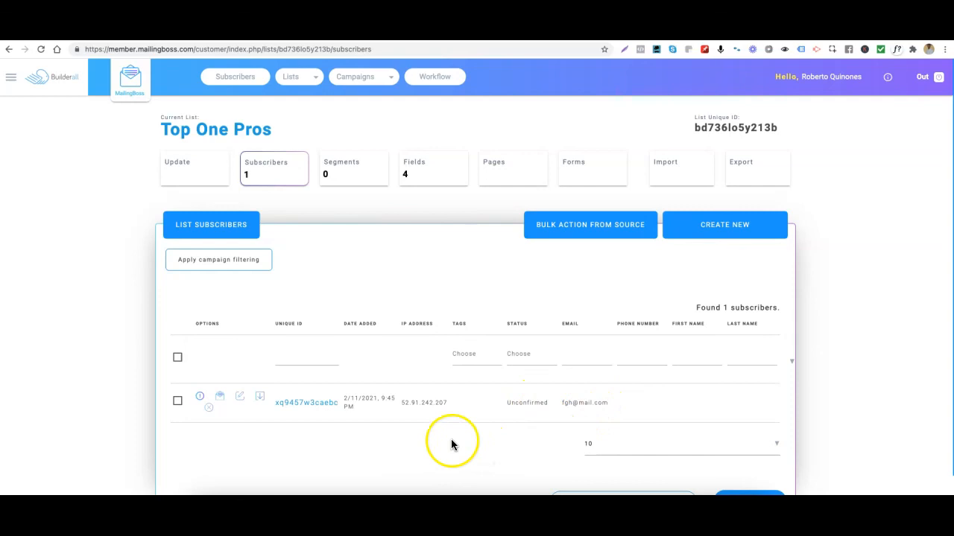
# - Switch back to Zapier, turn on the Zap without sharing a copy, and go to the list of Zaps
pyautogui.hotkey('ctrl', 'Tab')
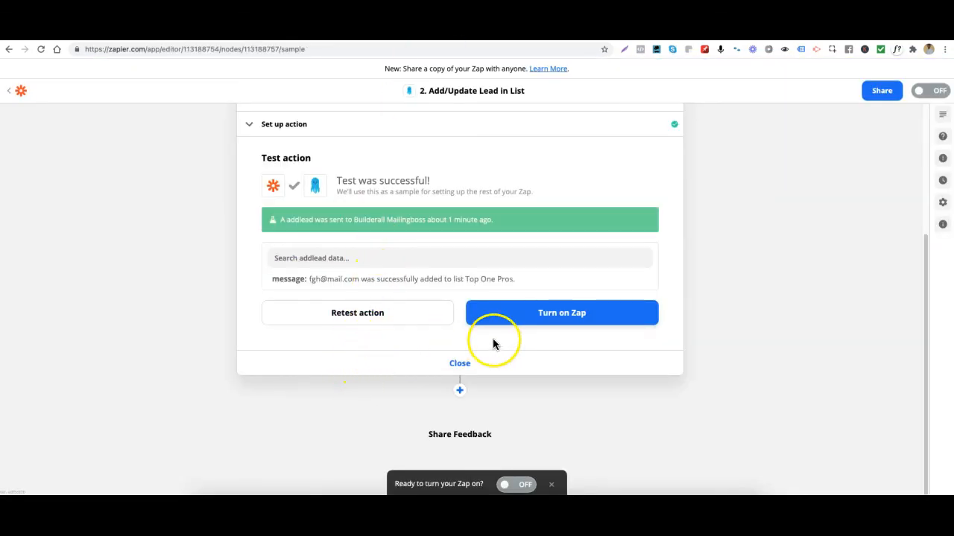
pyautogui.click(548, 318)
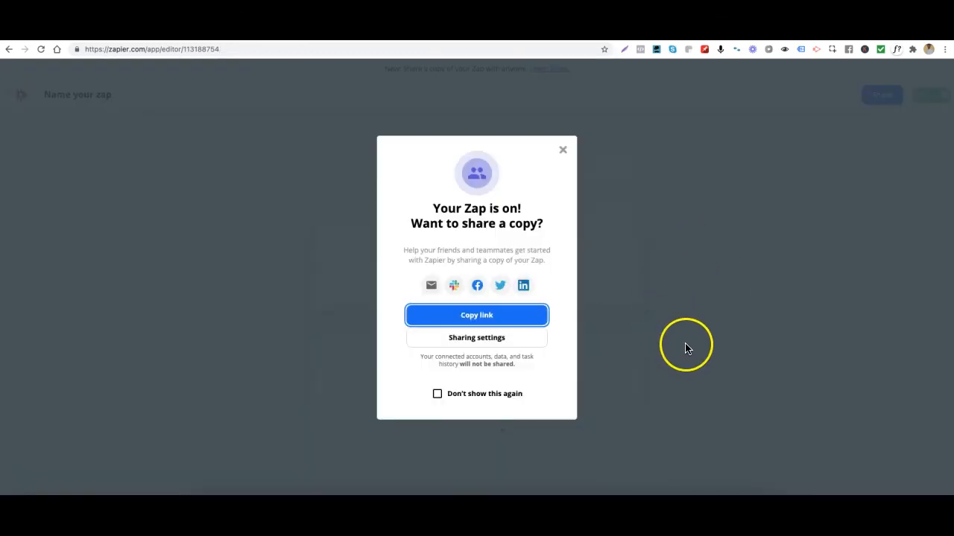
pyautogui.click(563, 150)
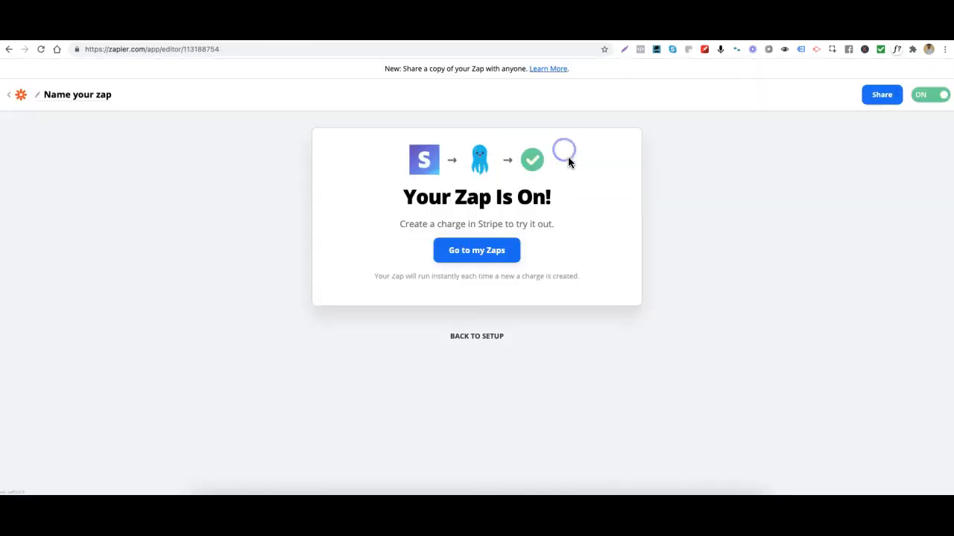
pyautogui.click(477, 250)
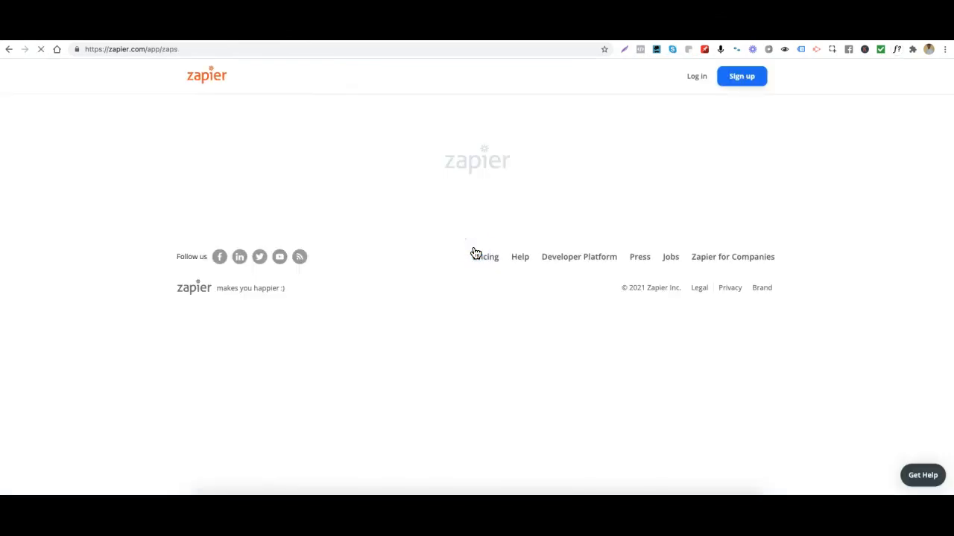